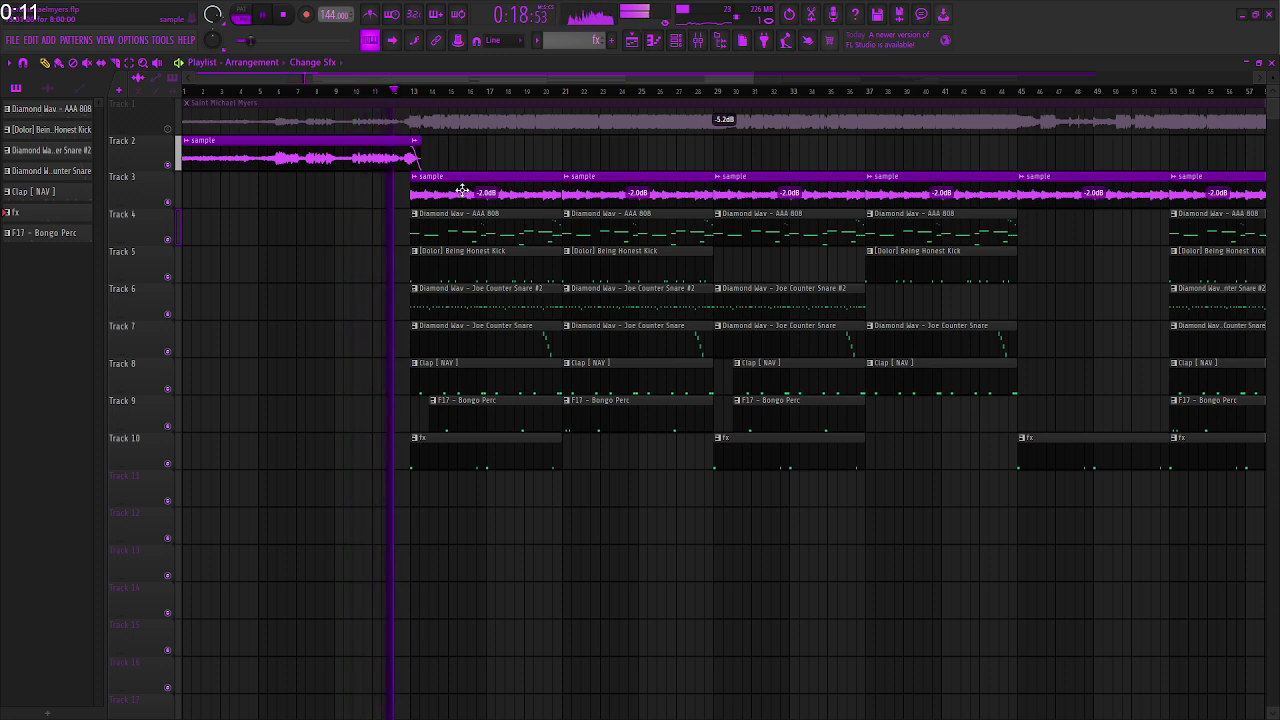
# Stop playback and view the channel settings and waveform of the first sample clip on Track 3, then close them
pyautogui.press('space')
pyautogui.doubleClick(452, 201)
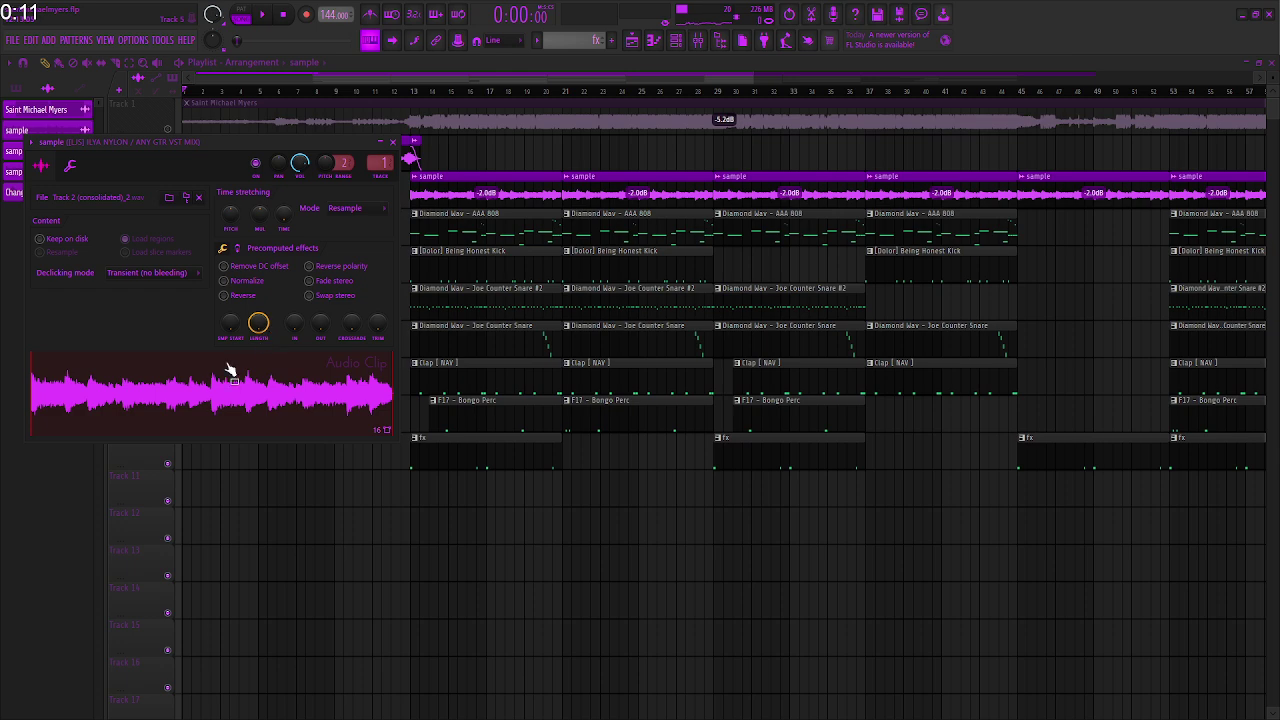
pyautogui.moveTo(187, 146); pyautogui.dragTo(438, 100)
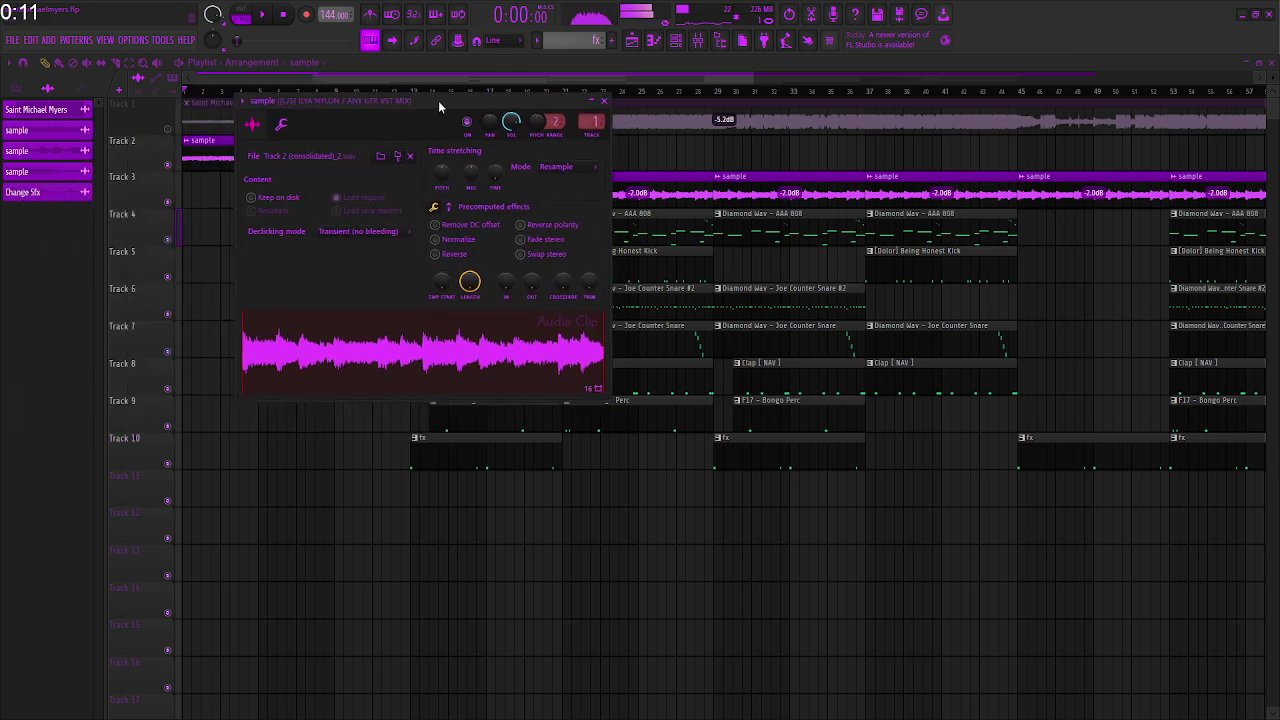
pyautogui.click(605, 101)
# Open the Diamond Wav - AAA 808 pattern in the piano roll and play its bass notes through
pyautogui.click(486, 228)
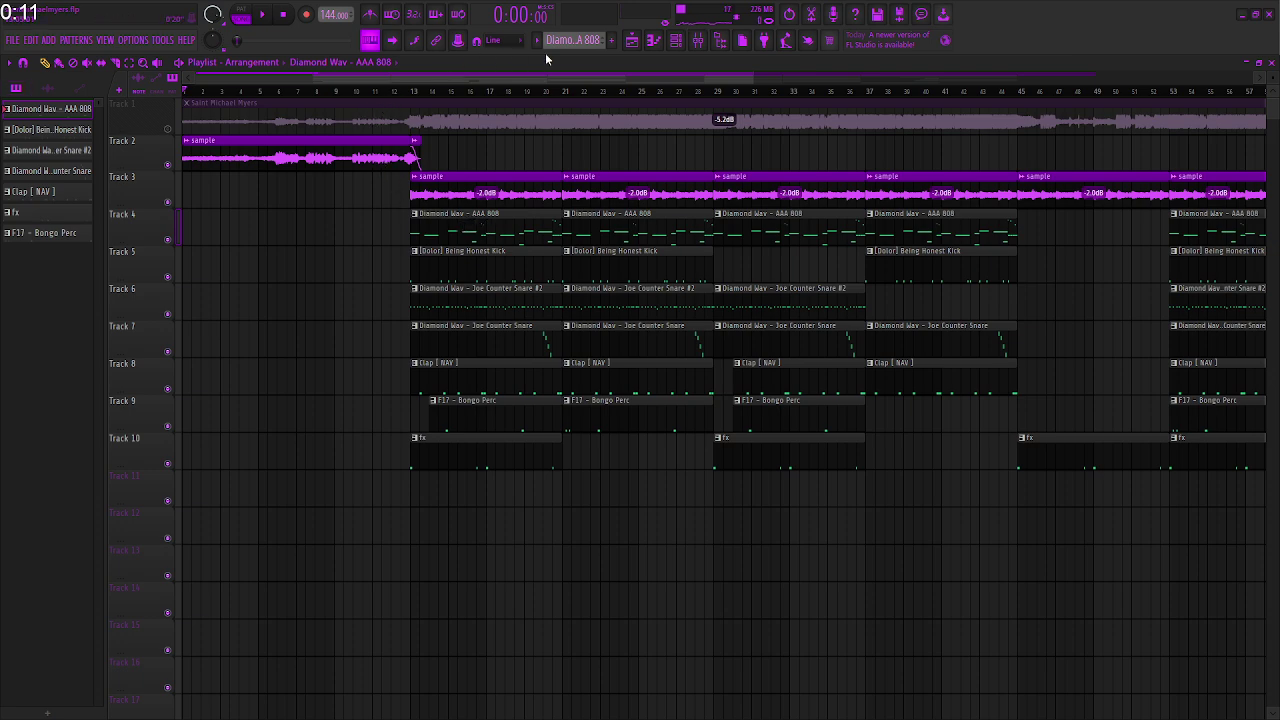
pyautogui.click(652, 41)
pyautogui.scroll(-4, 302, 178)
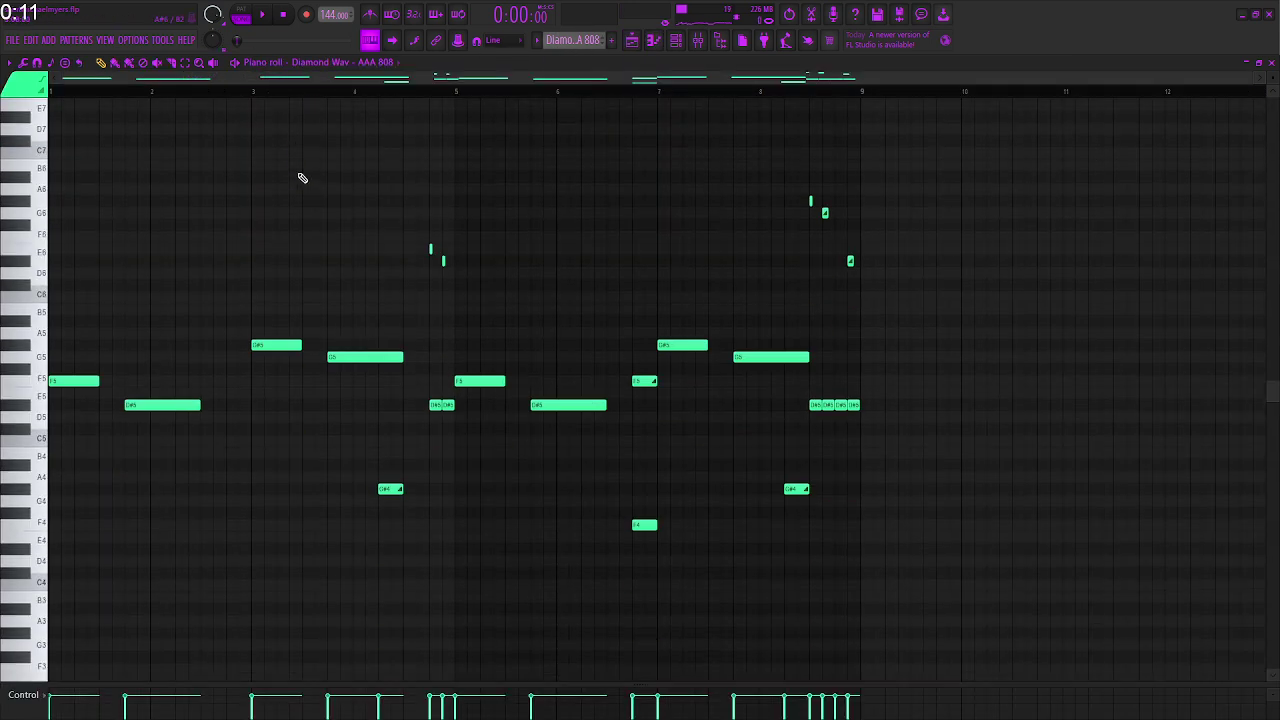
pyautogui.press('space')
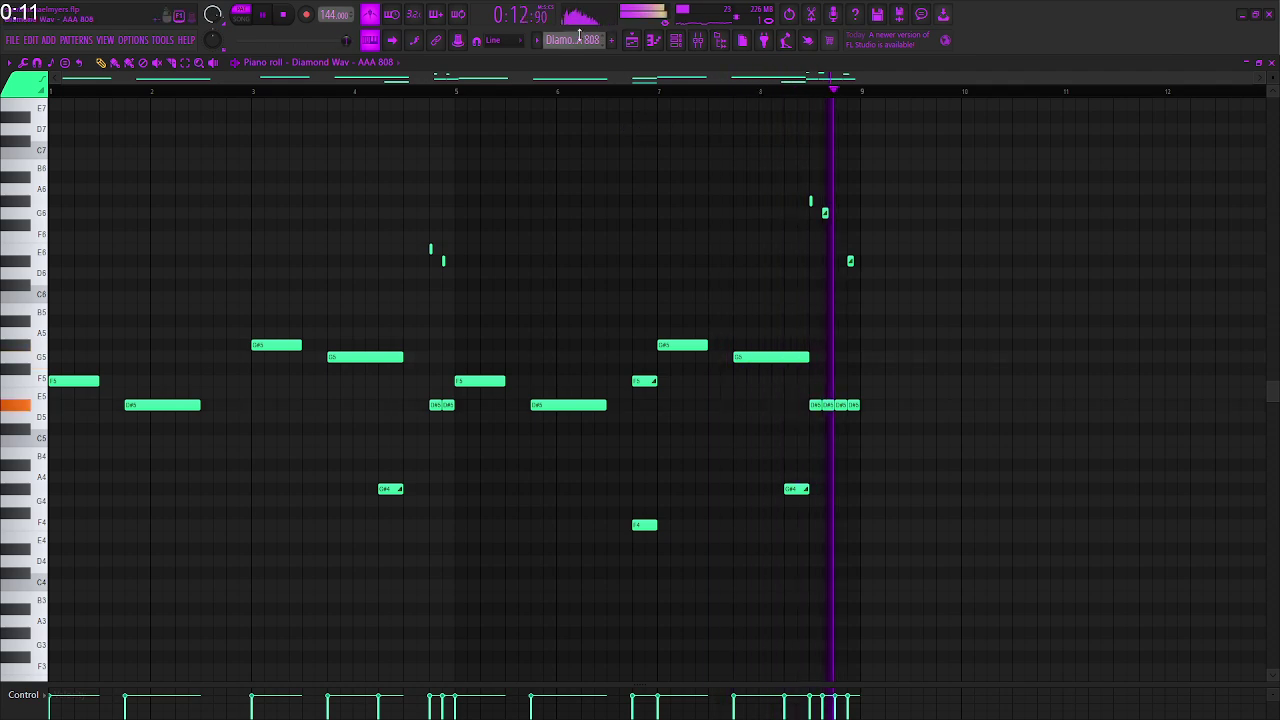
pyautogui.press('space')
# Switch to the [Dolor] Being Honest Kick pattern and play it in the piano roll
pyautogui.press('Down')
pyautogui.press('space')
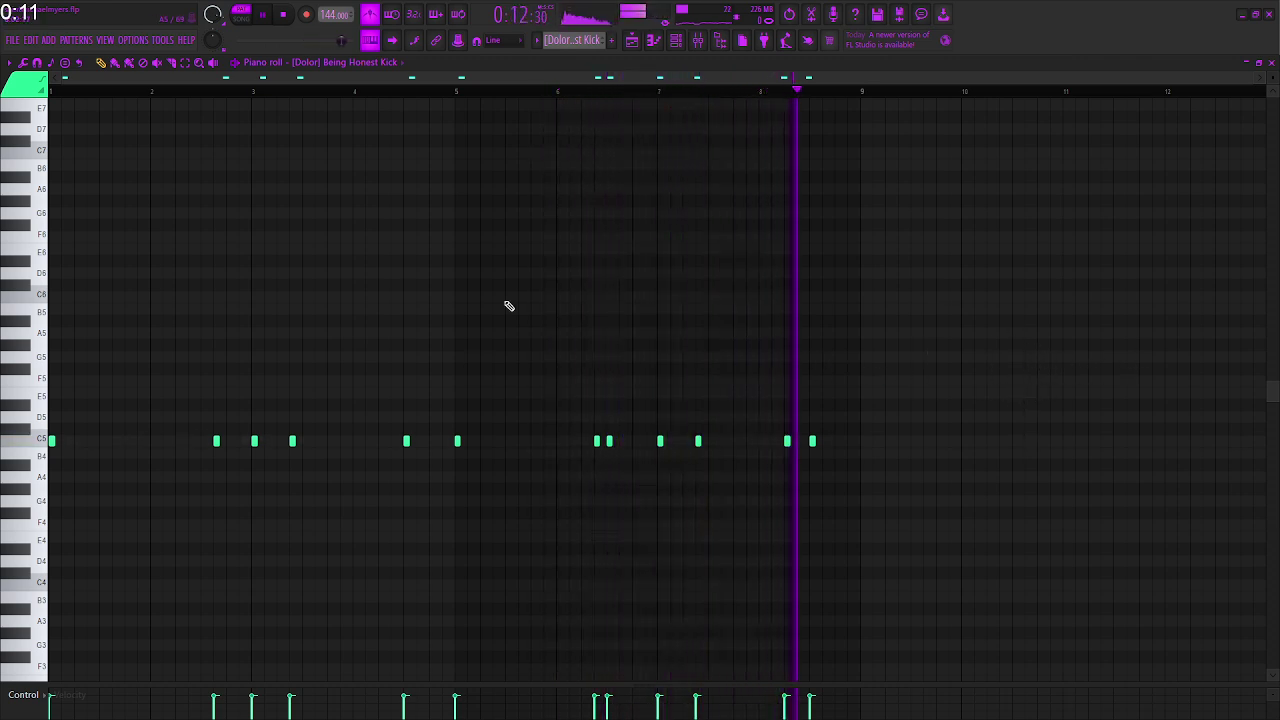
pyautogui.press('space')
# Switch to the Diamond Wav - Joe Counter Snare #2 pattern and listen to its first bars
pyautogui.scroll(-1, 583, 40)
pyautogui.press('space')
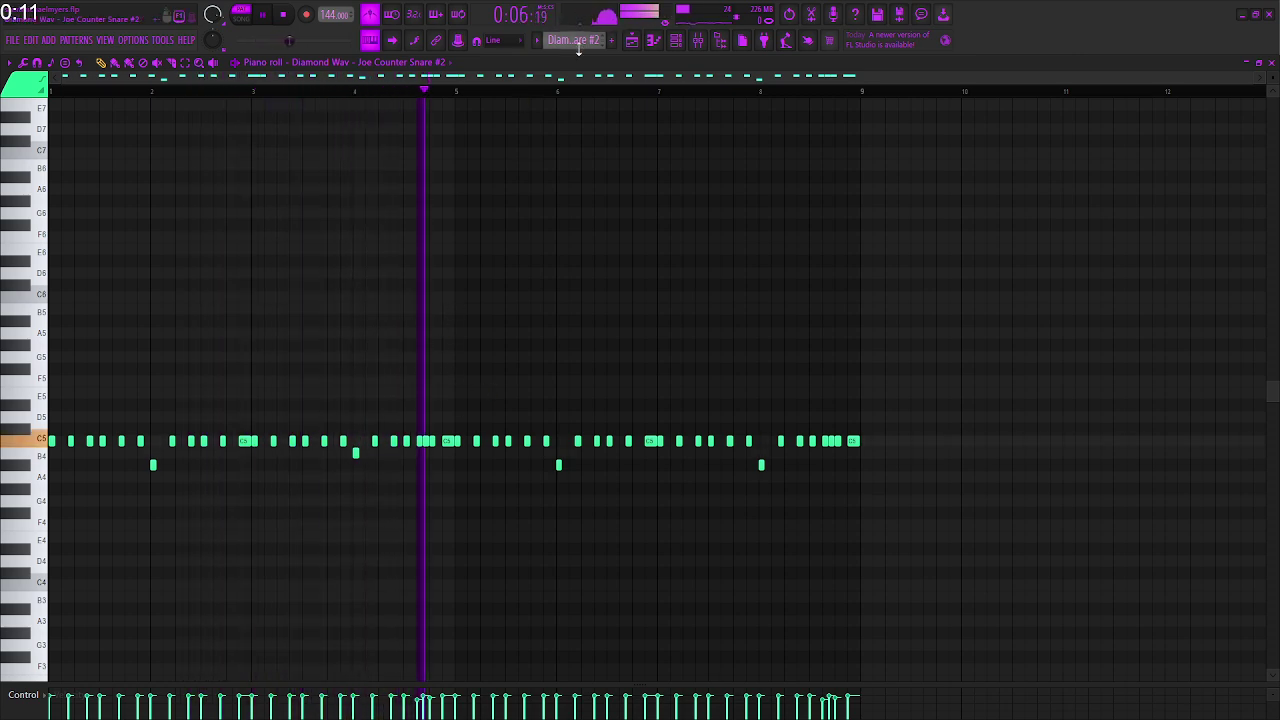
pyautogui.press('space')
# Switch to the Diamond Wav - Joe Counter Snare pattern and play the descending notes from bar 8
pyautogui.scroll(-1, 580, 42)
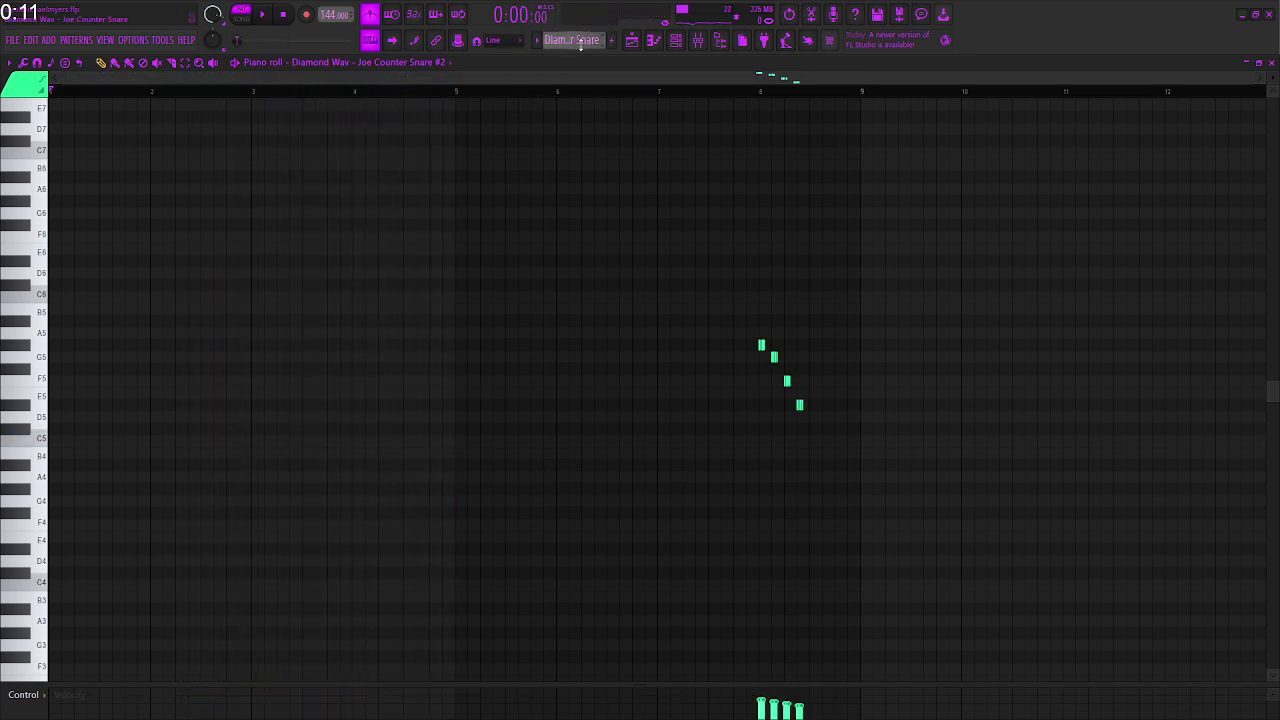
pyautogui.click(760, 91)
pyautogui.press('space')
pyautogui.press('space')
# Switch to the Clap [ NAV ] pattern and play it from just before its first note, skipping ahead to the notes in bars 3 and 4
pyautogui.scroll(-1, 572, 40)
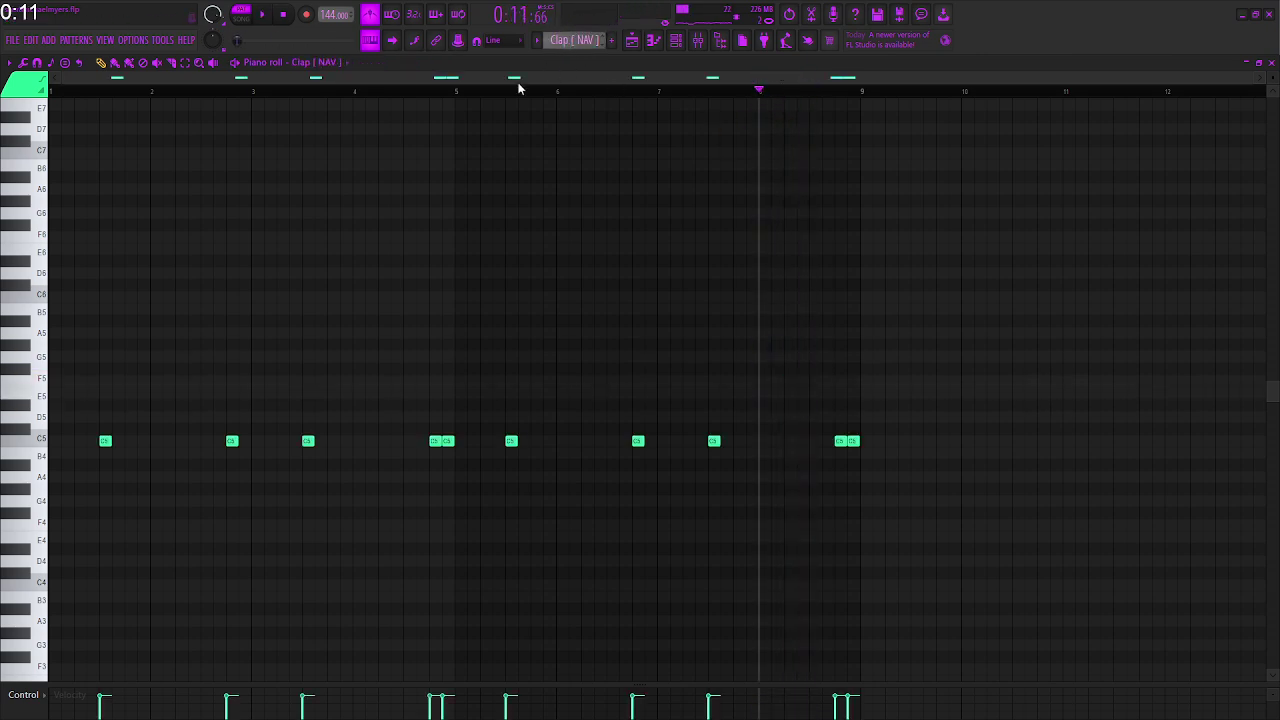
pyautogui.click(428, 91)
pyautogui.click(86, 91)
pyautogui.press('space')
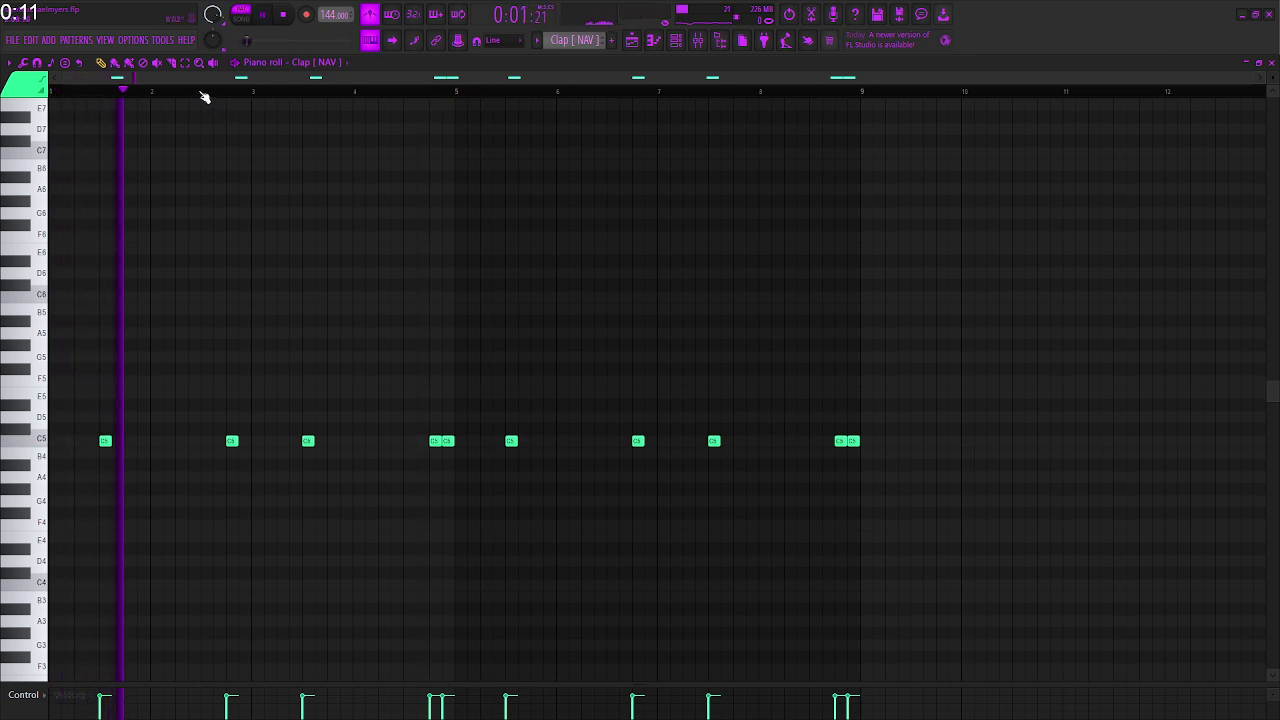
pyautogui.click(306, 93)
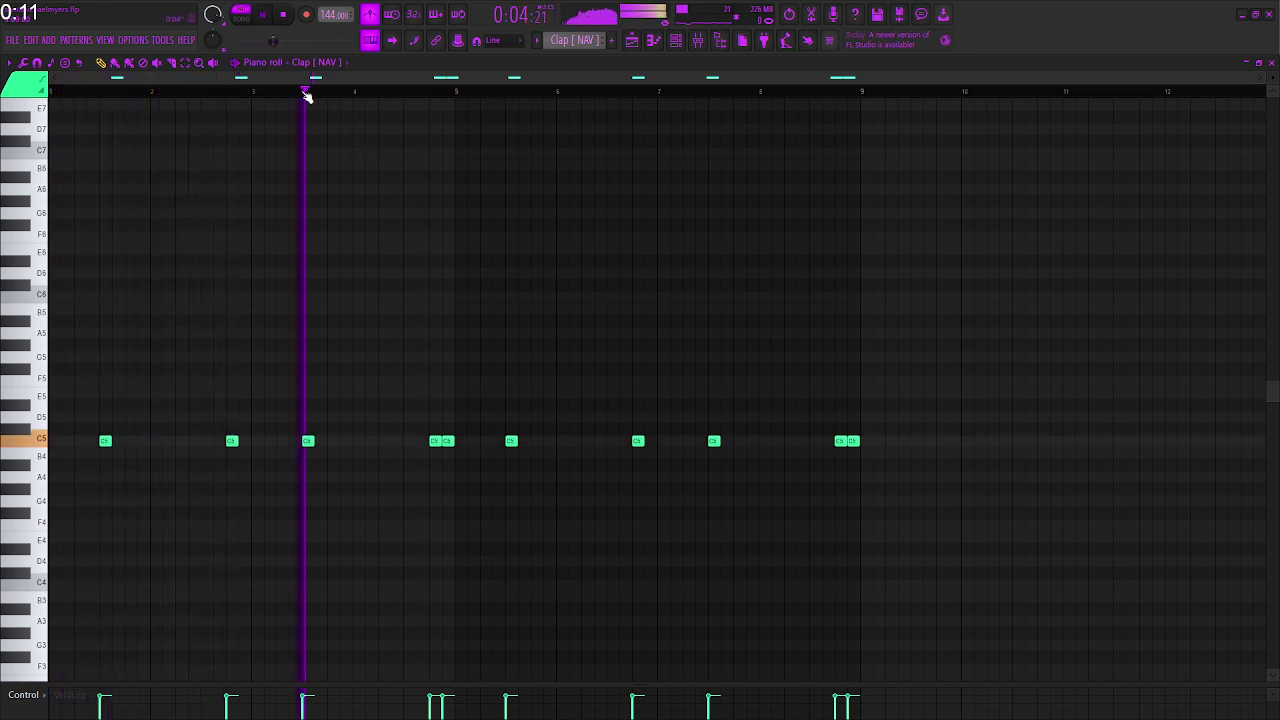
pyautogui.click(423, 93)
pyautogui.press('space')
# Switch to the fx pattern and listen to its first bars in the piano roll
pyautogui.scroll(-1, 581, 42)
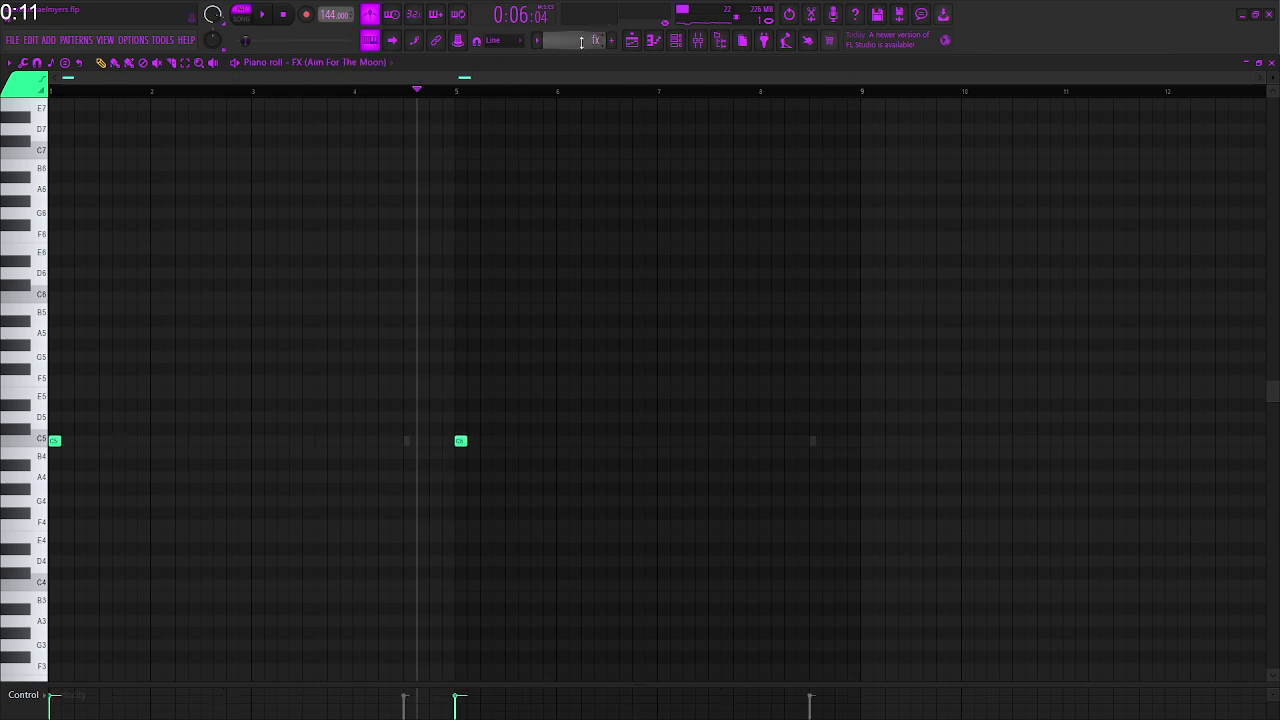
pyautogui.press('space')
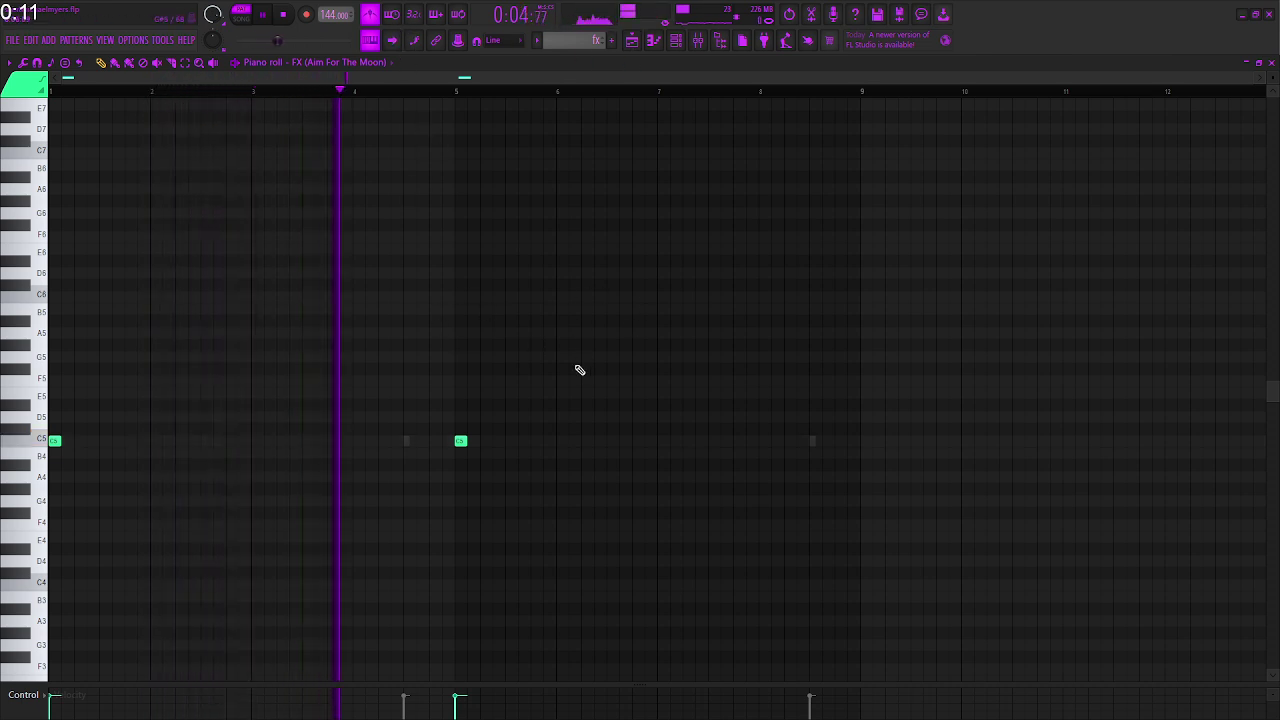
pyautogui.press('space')
# Return to the playlist, show the entire arrangement and play the song from bar 1
pyautogui.click(633, 40)
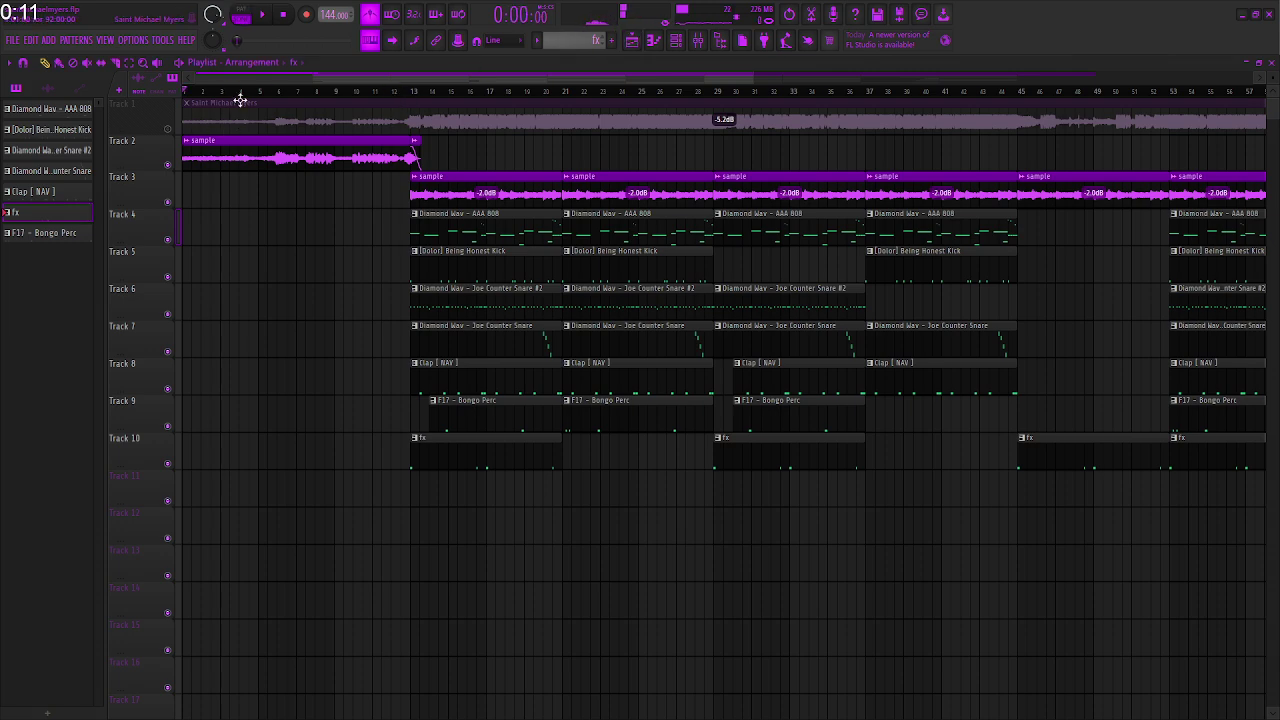
pyautogui.scroll(-3, 243, 100)
pyautogui.press('space')
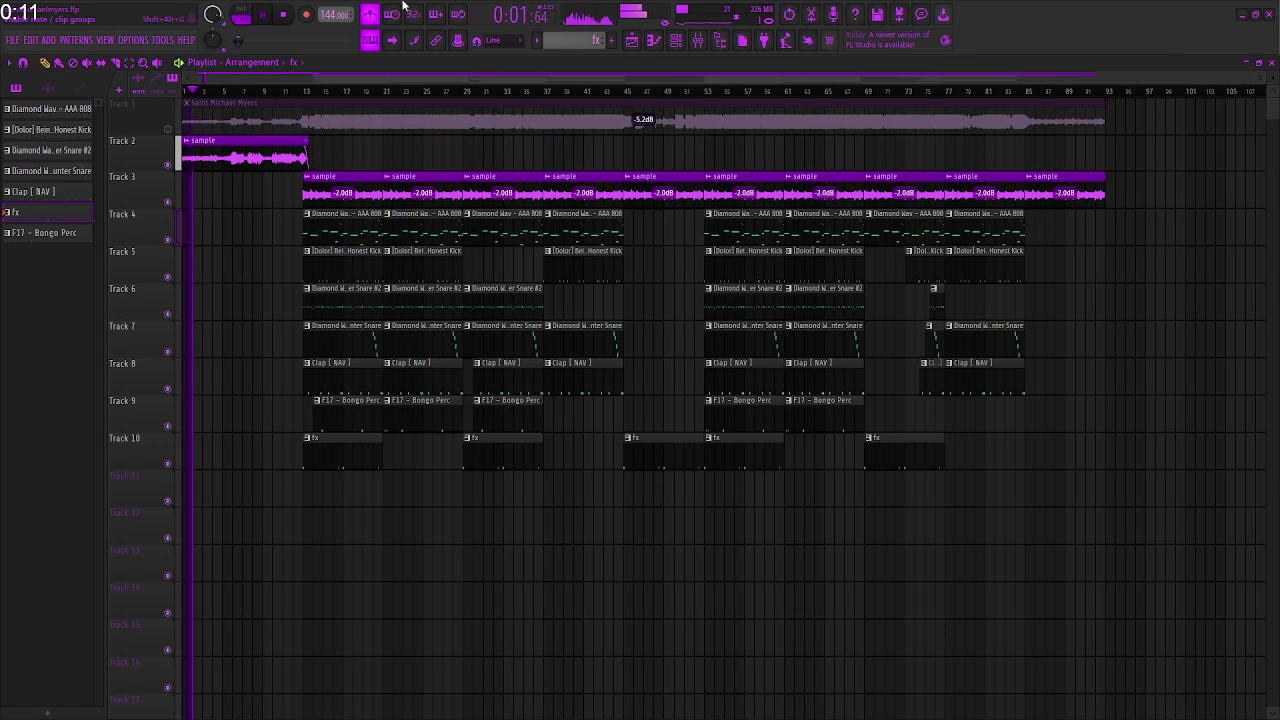
pyautogui.click(185, 91)
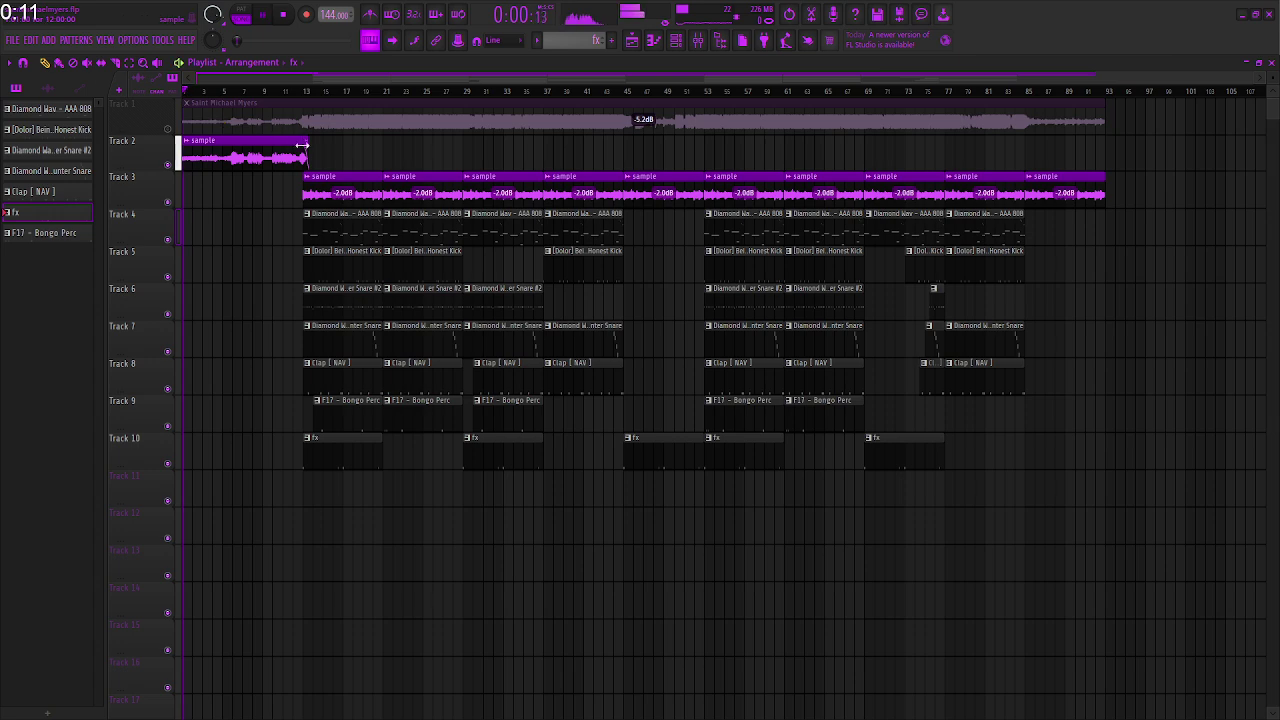